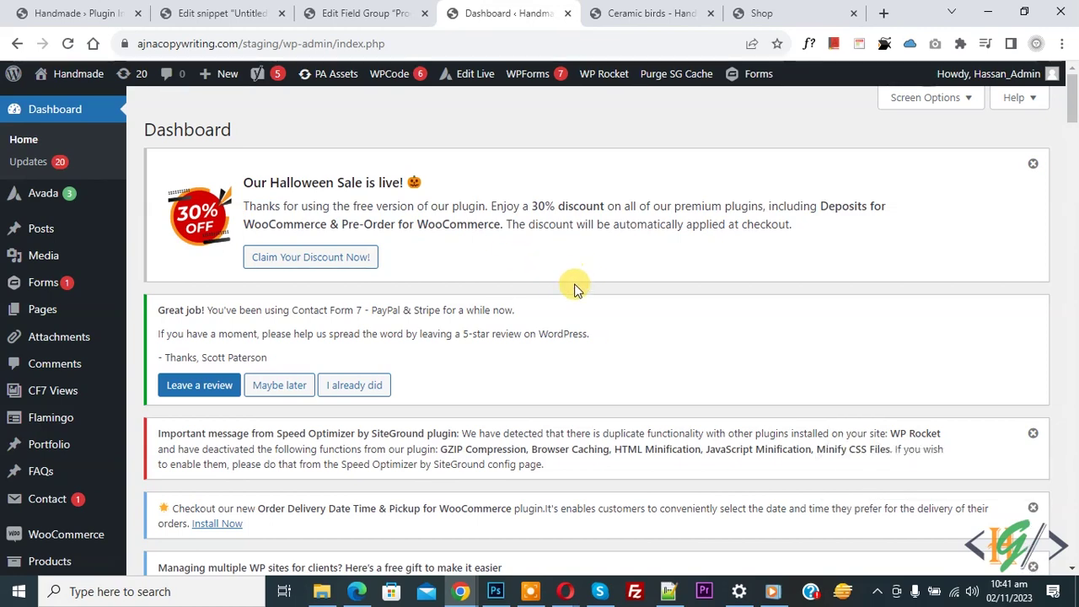
Go to Plugins > Add New in the admin sidebar to reach the Add Plugins page.
scroll(428, 225, down, 3)
scroll(428, 219, down, 3)
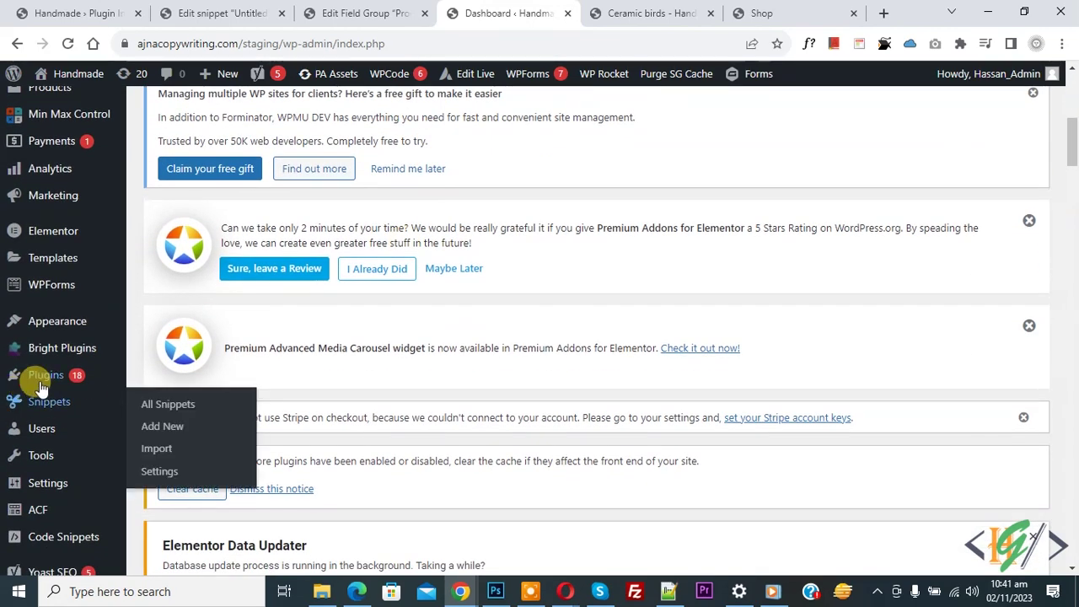
mouse_move(67, 375)
click(162, 399)
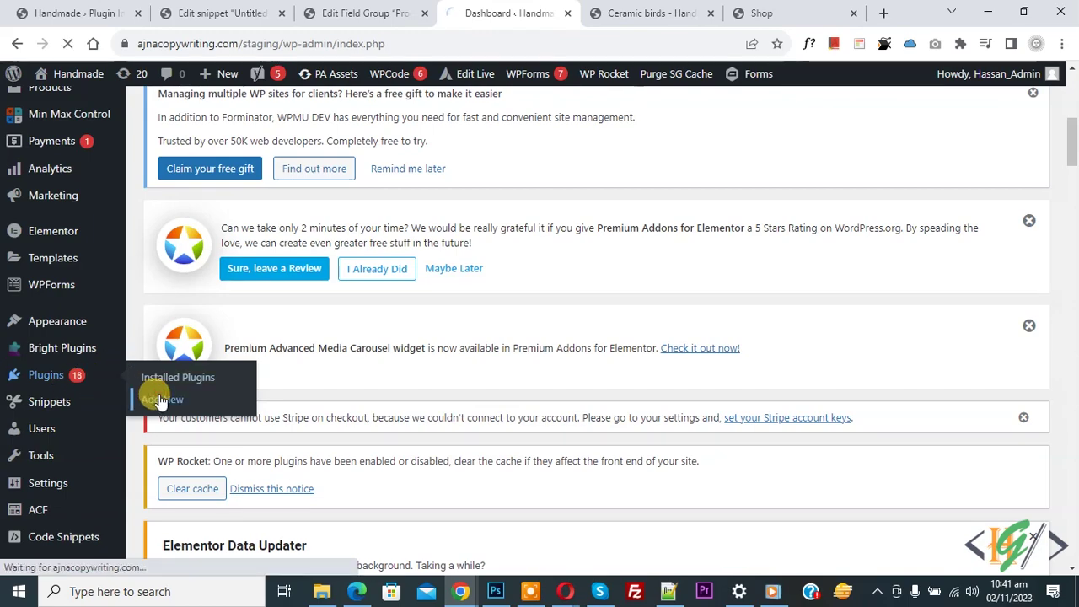
scroll(611, 255, down, 4)
scroll(611, 255, down, 4)
Search for, install and activate the Product Prices by User Roles for WooCommerce plugin.
click(898, 151)
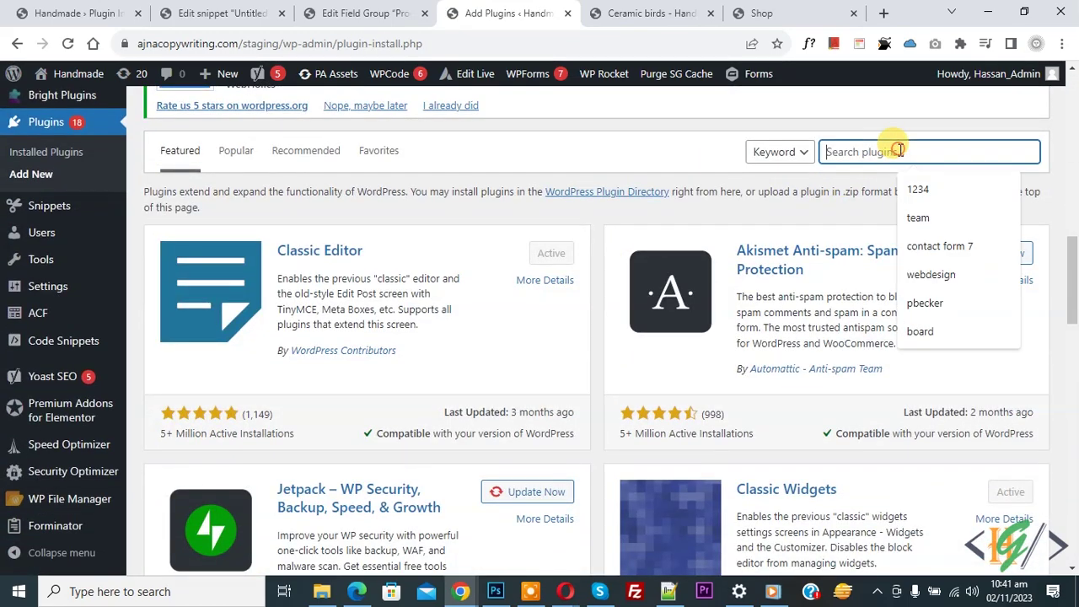
text(Product Prices by User Roles for WooCommerce)
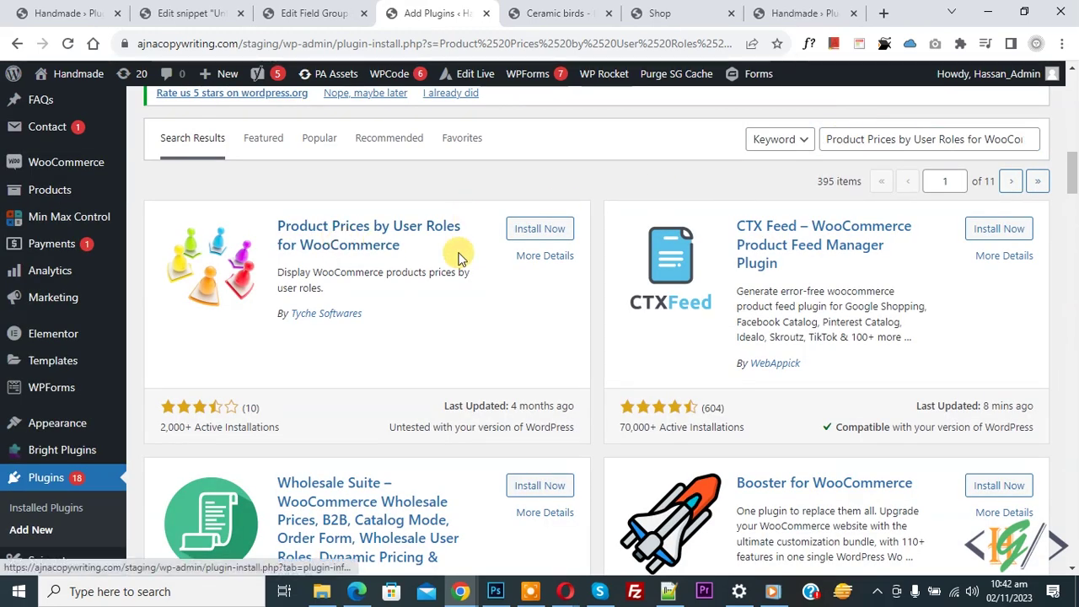
click(539, 228)
click(546, 236)
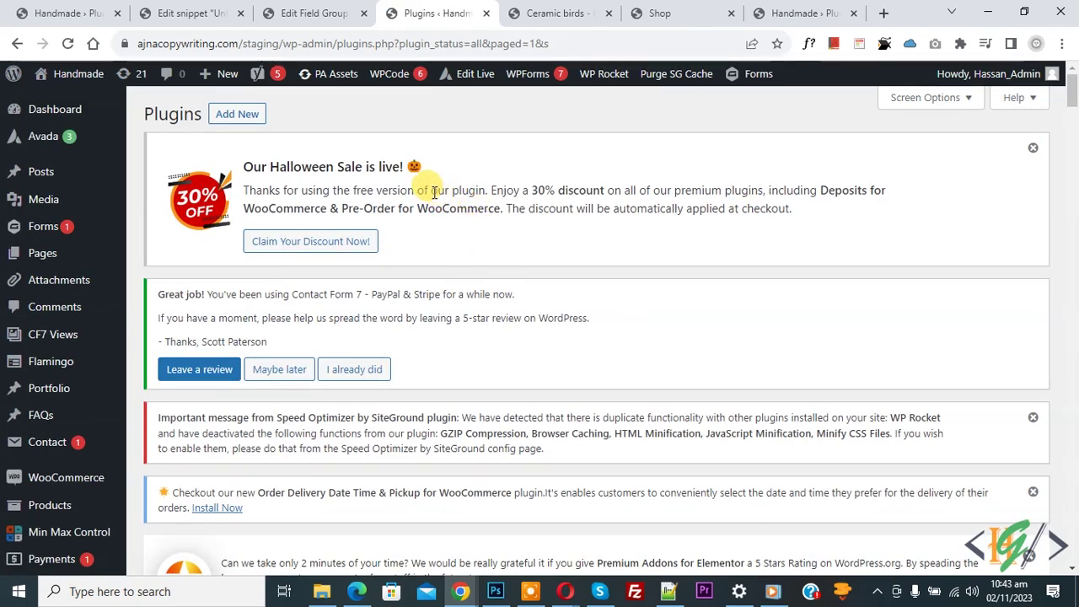
scroll(430, 192, down, 4)
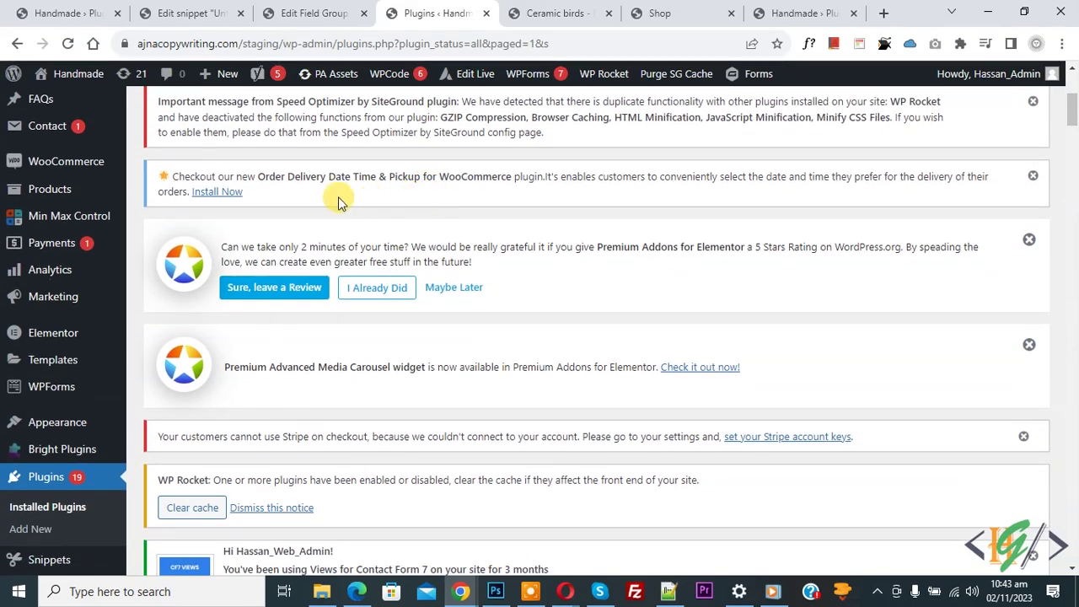
mouse_move(76, 162)
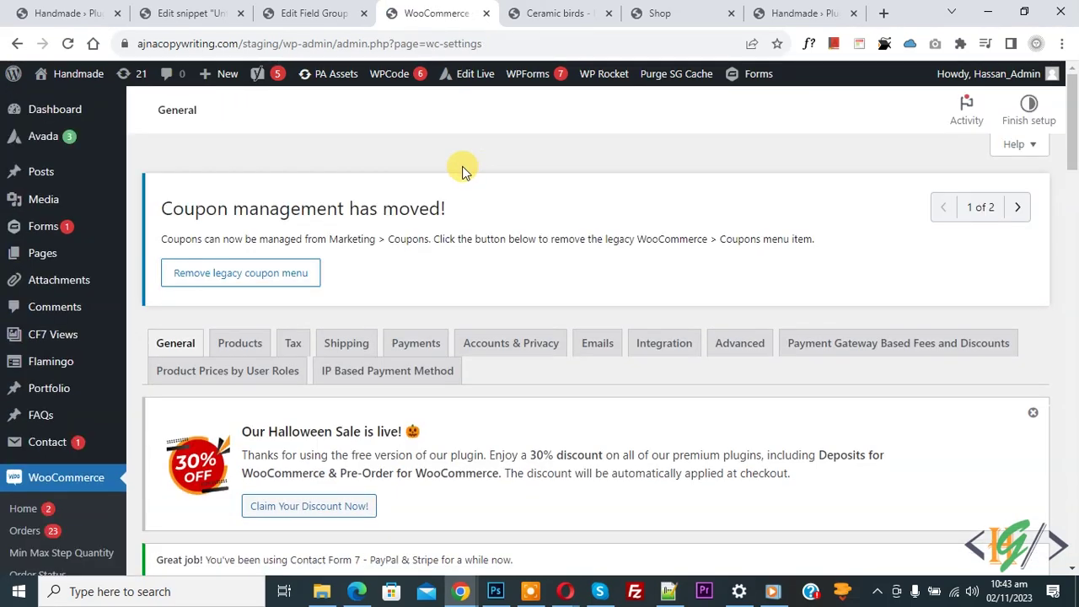
Open the Product Prices by User Roles settings tab and confirm Enable plugin is ticked.
click(241, 373)
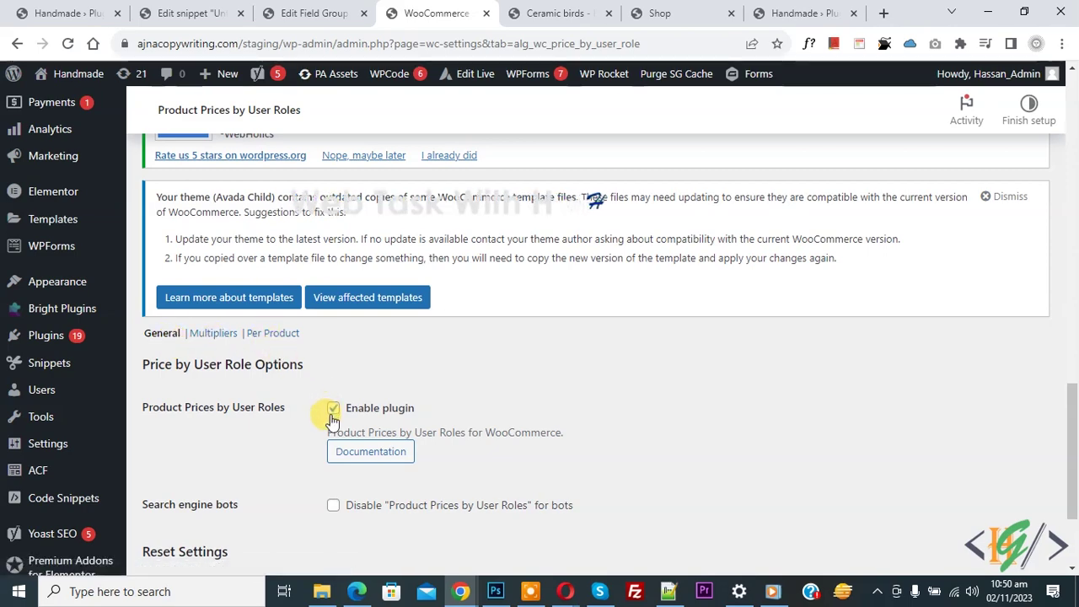
scroll(317, 386, down, 1)
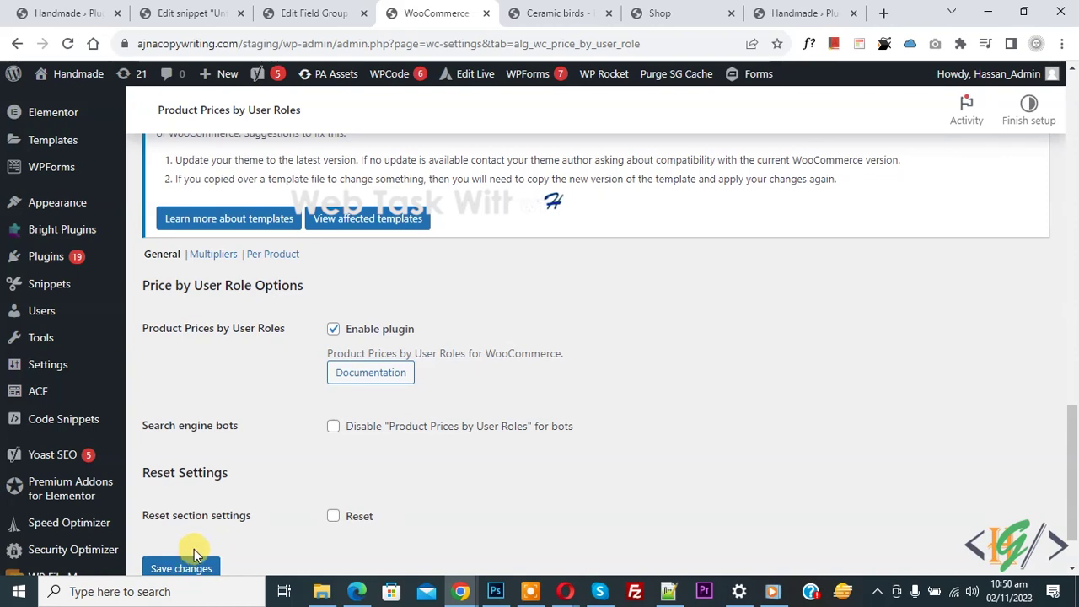
In the Multipliers section, enable the role multipliers for shipping.
click(212, 254)
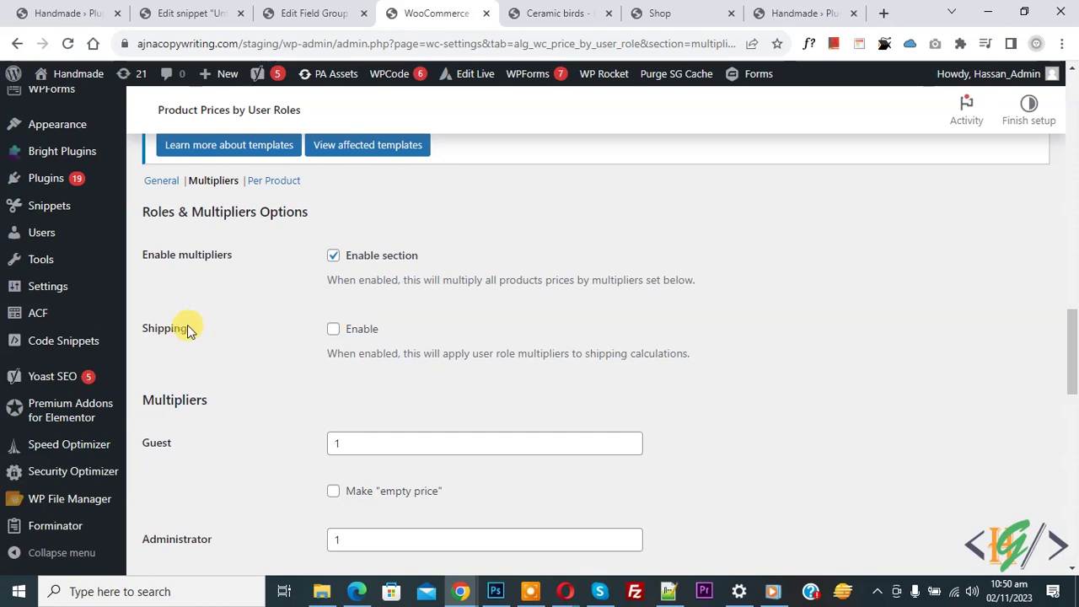
click(333, 329)
scroll(374, 301, down, 2)
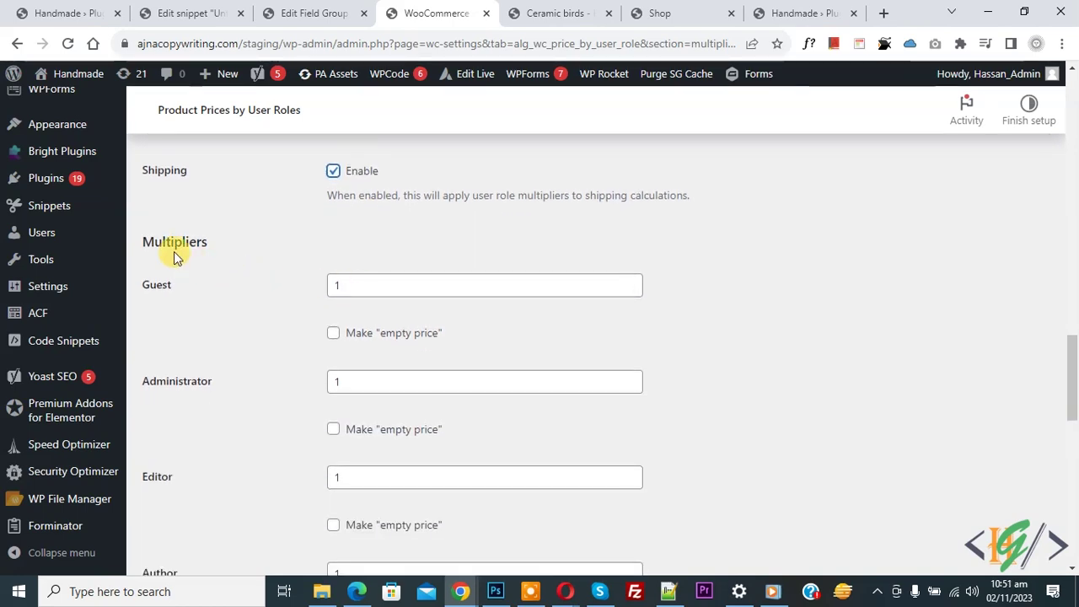
Set the Guest multiplier value to 2.
click(357, 286)
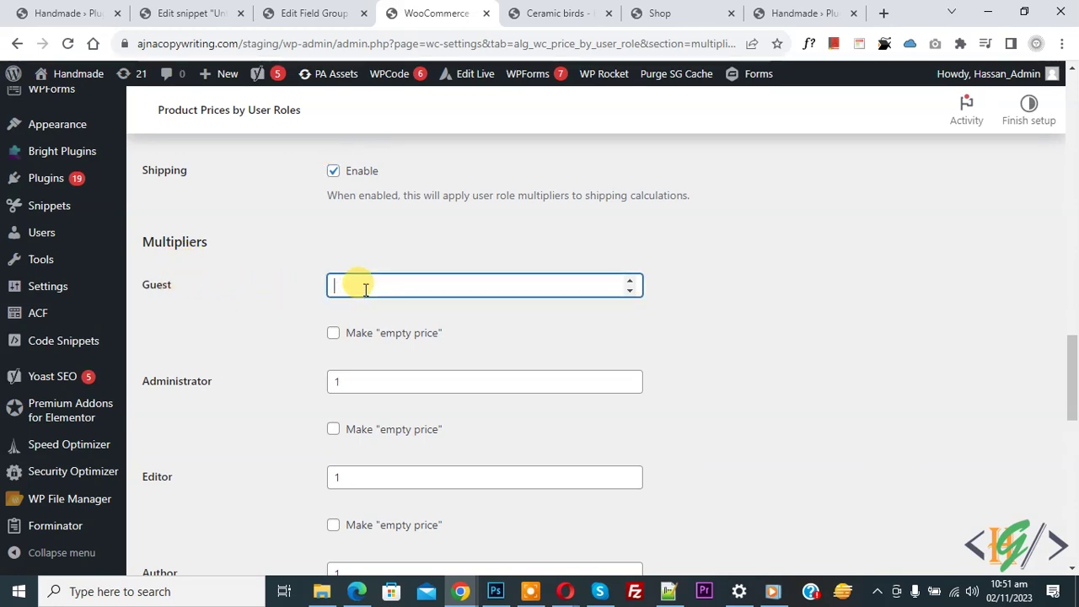
text(2)
key(BackSpace)
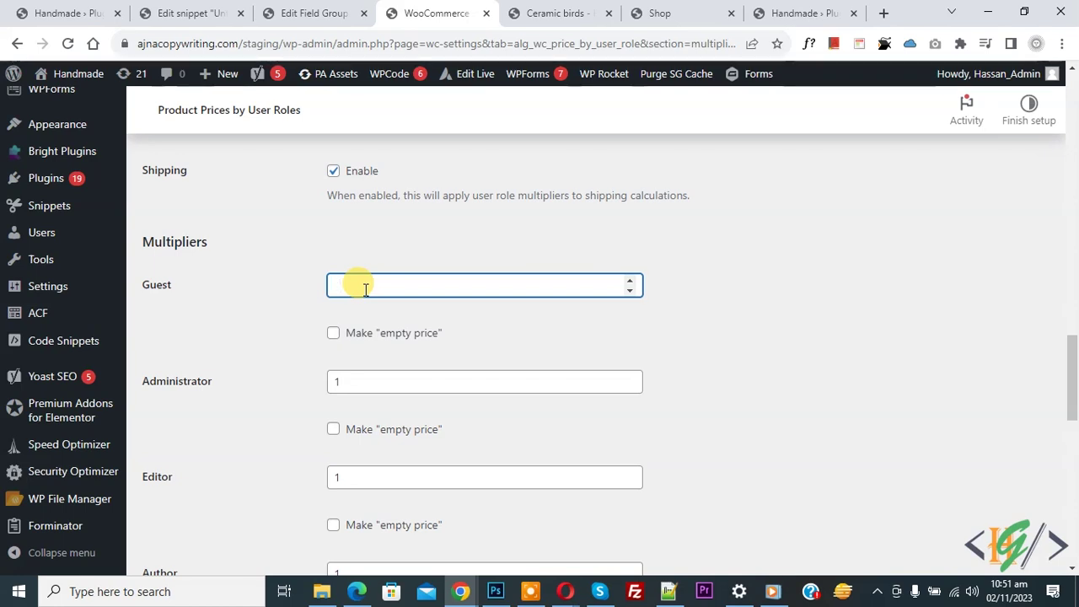
text(.5)
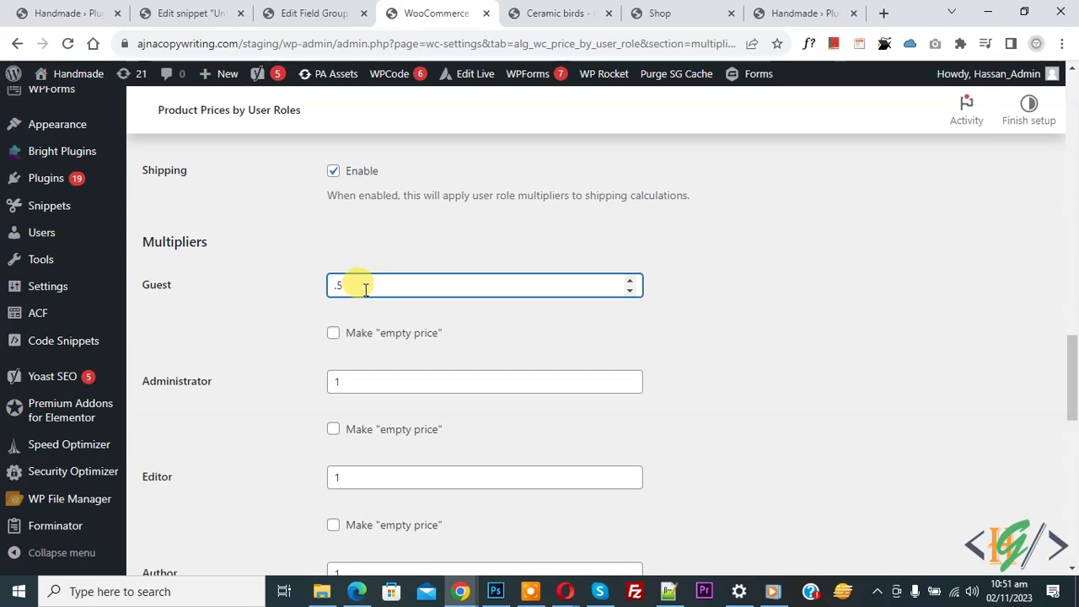
key(BackSpace)
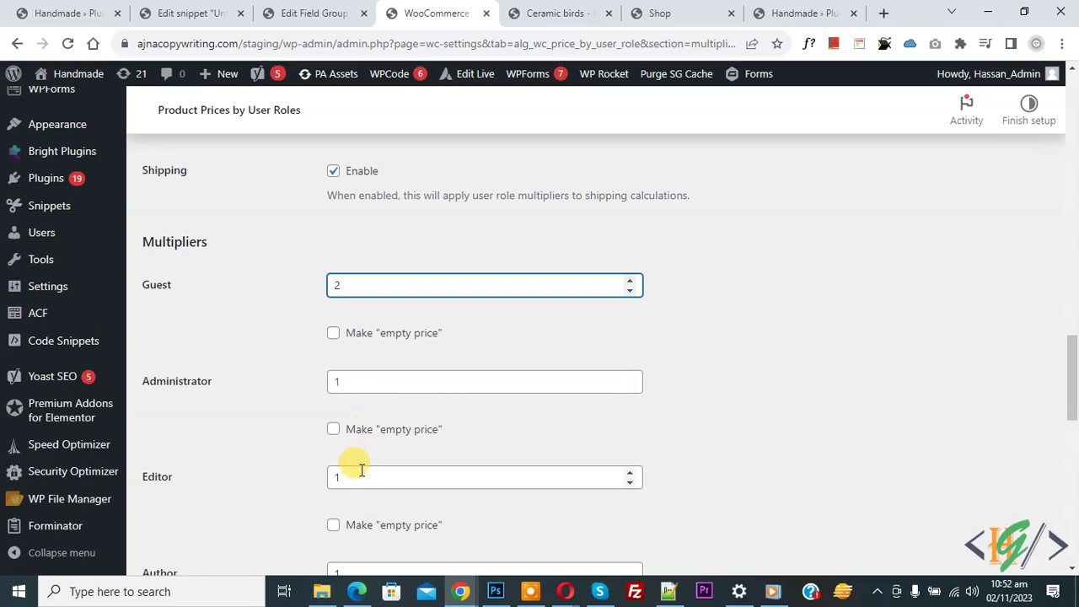
Set the Author multiplier to 1.
key(Tab)
key(Tab)
key(Tab)
key(Tab)
key(Tab)
key(Tab)
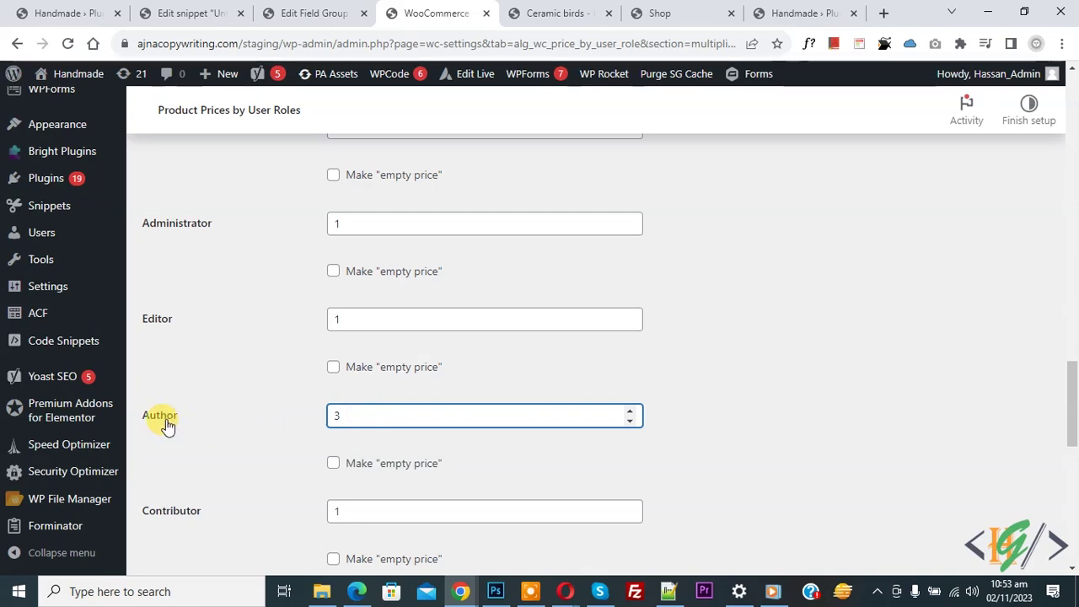
drag(366, 419, 334, 413)
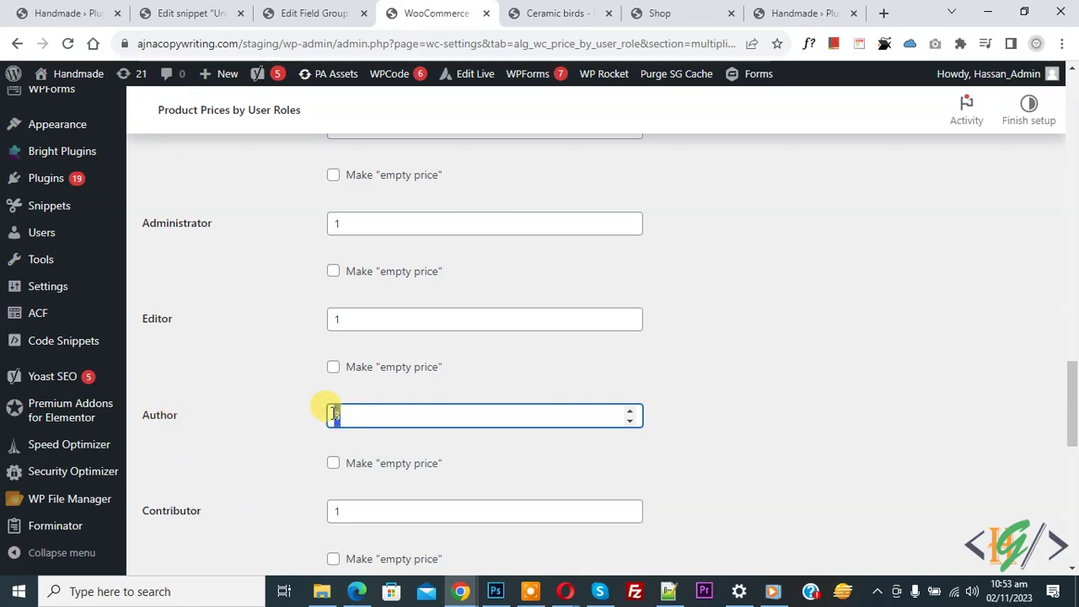
text(1)
Reset the Guest multiplier to 1 and save the multiplier settings.
scroll(374, 413, up, 3)
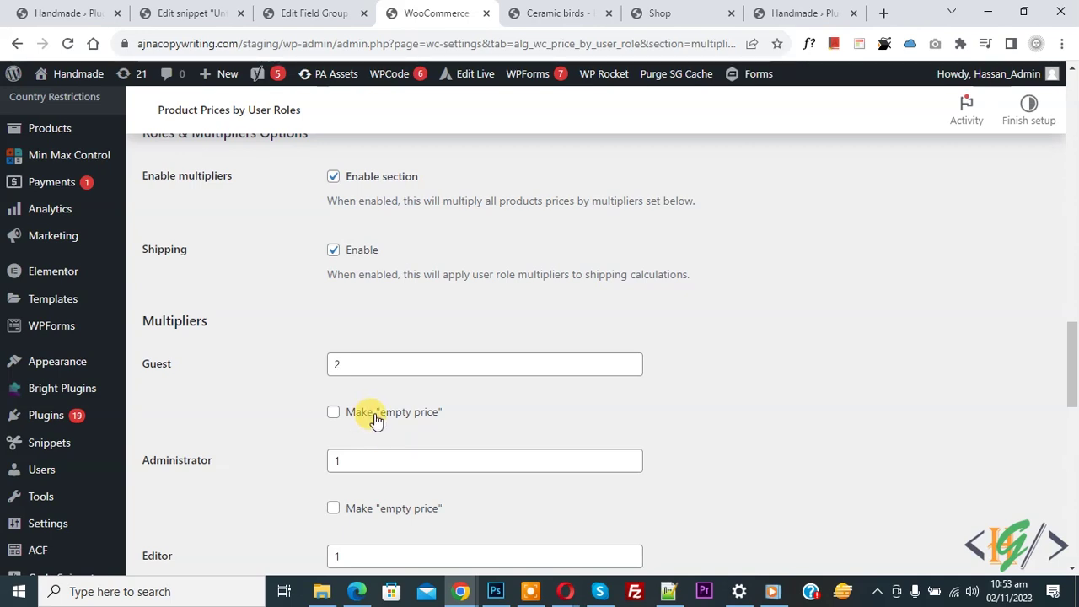
drag(352, 364, 323, 370)
text(1)
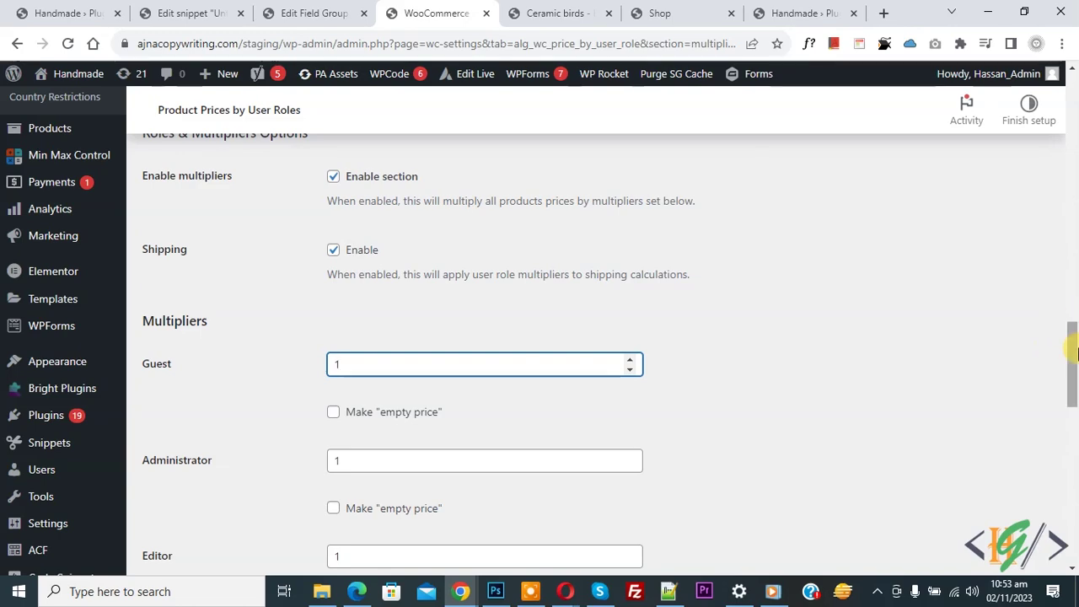
scroll(379, 362, down, 9)
click(190, 490)
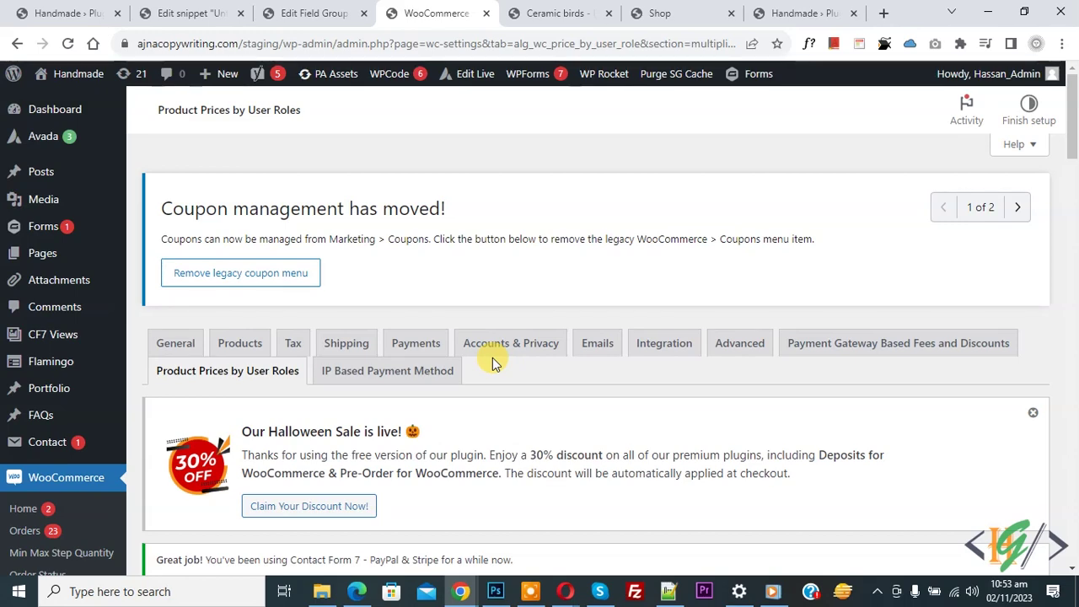
scroll(439, 354, down, 15)
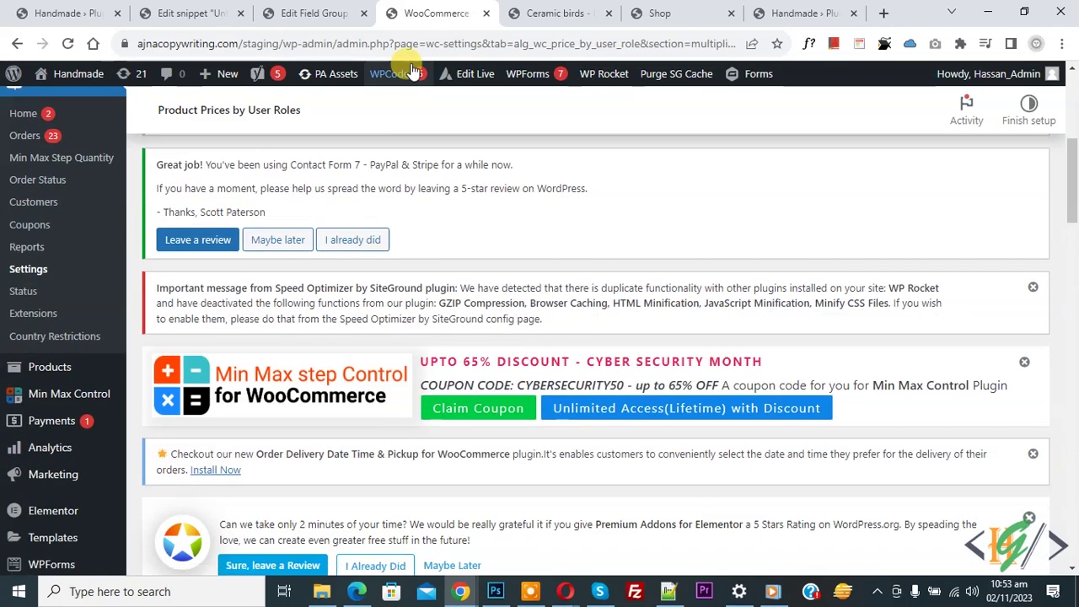
scroll(362, 278, down, 3)
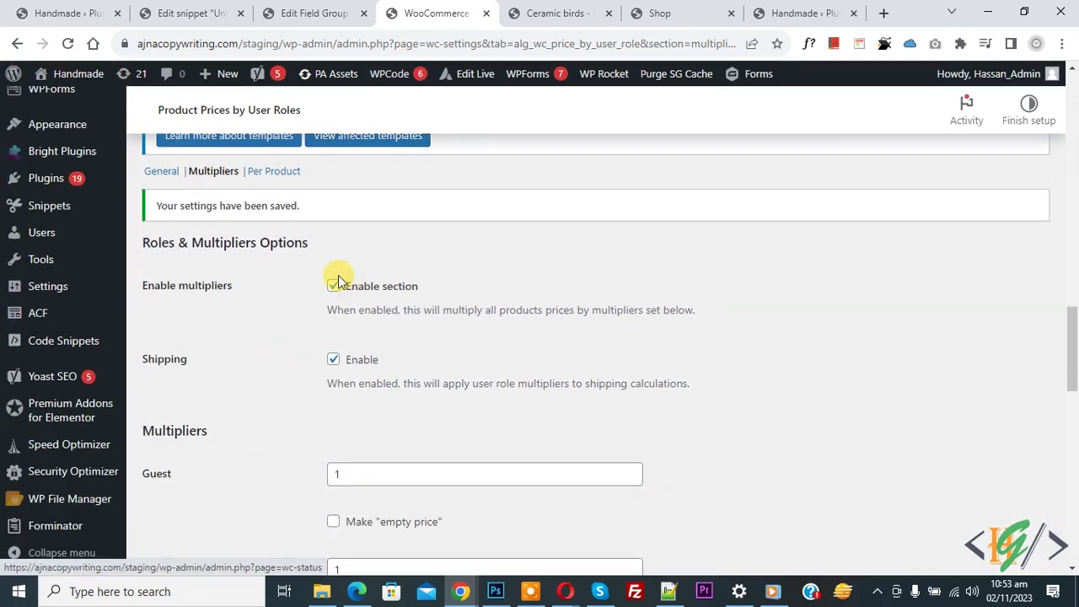
In Per Product options, pick Guest, Author and Editor roles, then clear them and save.
click(274, 172)
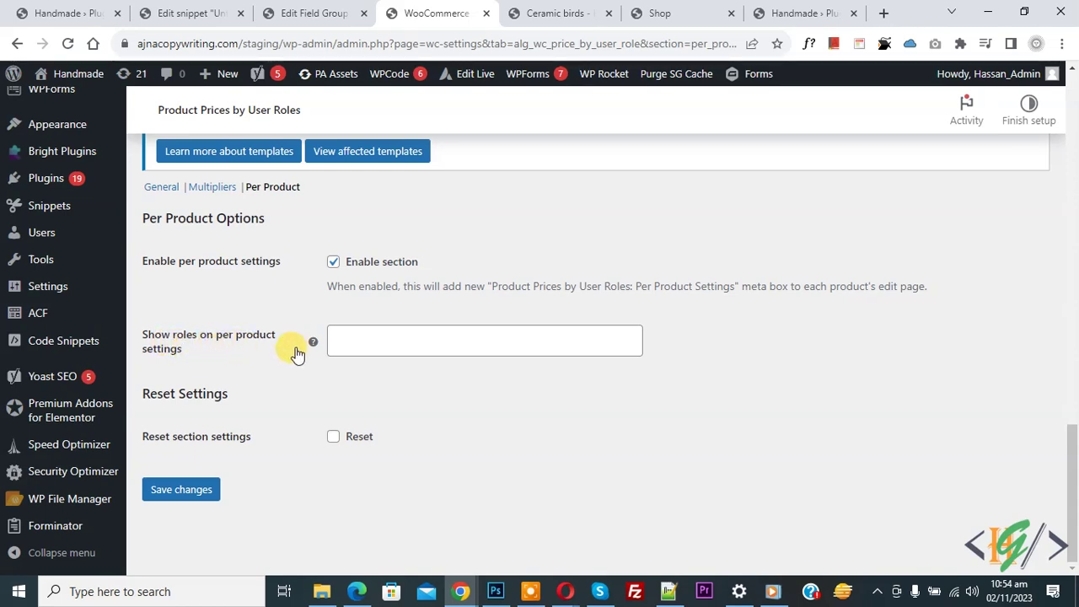
click(370, 339)
click(356, 366)
click(405, 337)
click(379, 452)
click(457, 351)
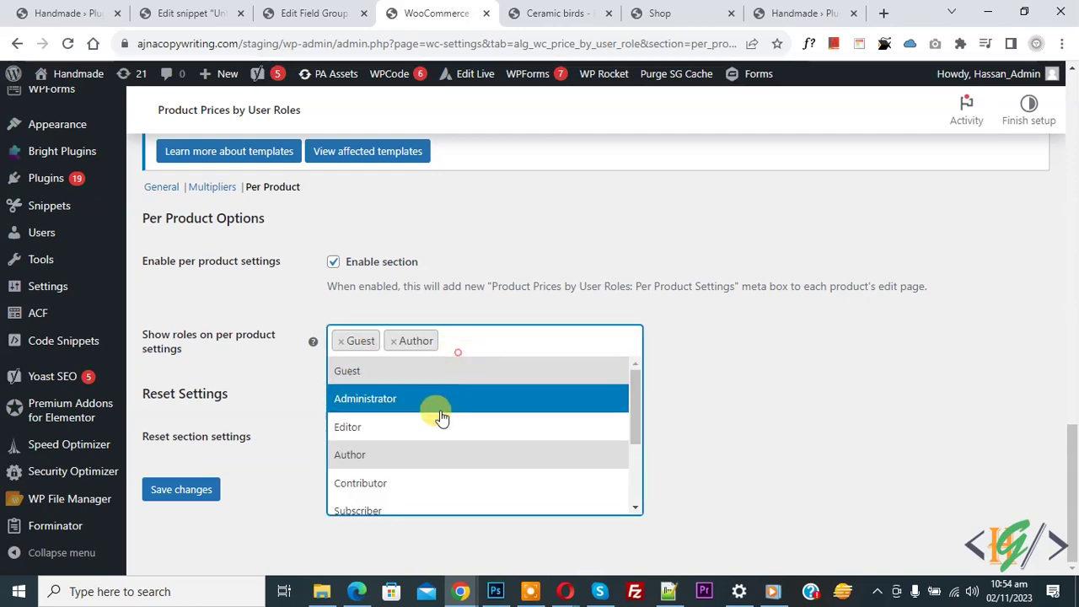
click(426, 424)
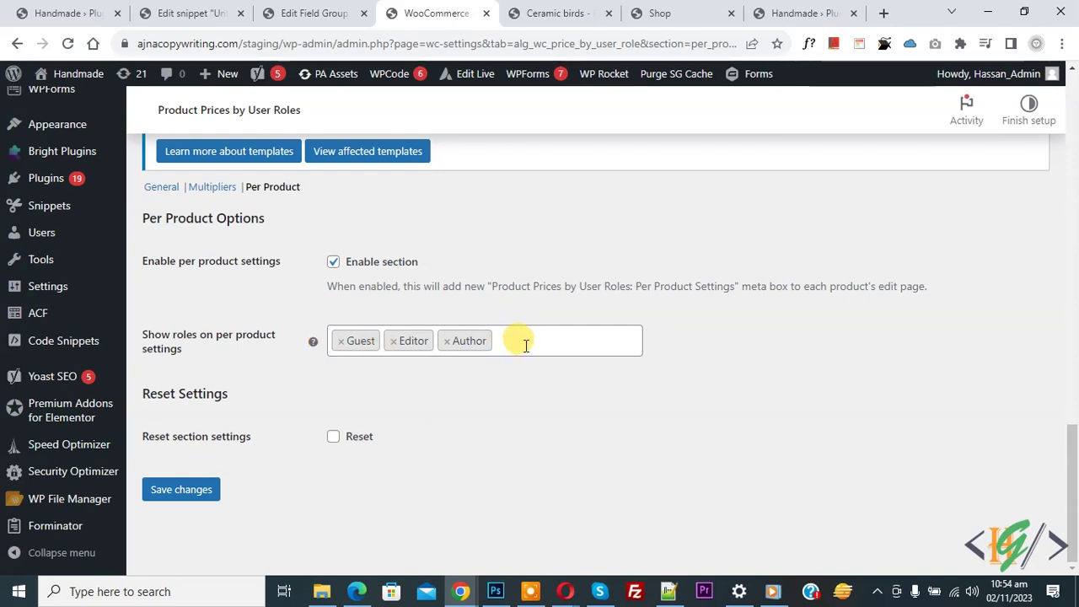
key(BackSpace)
key(BackSpace)
key(BackSpace)
click(190, 491)
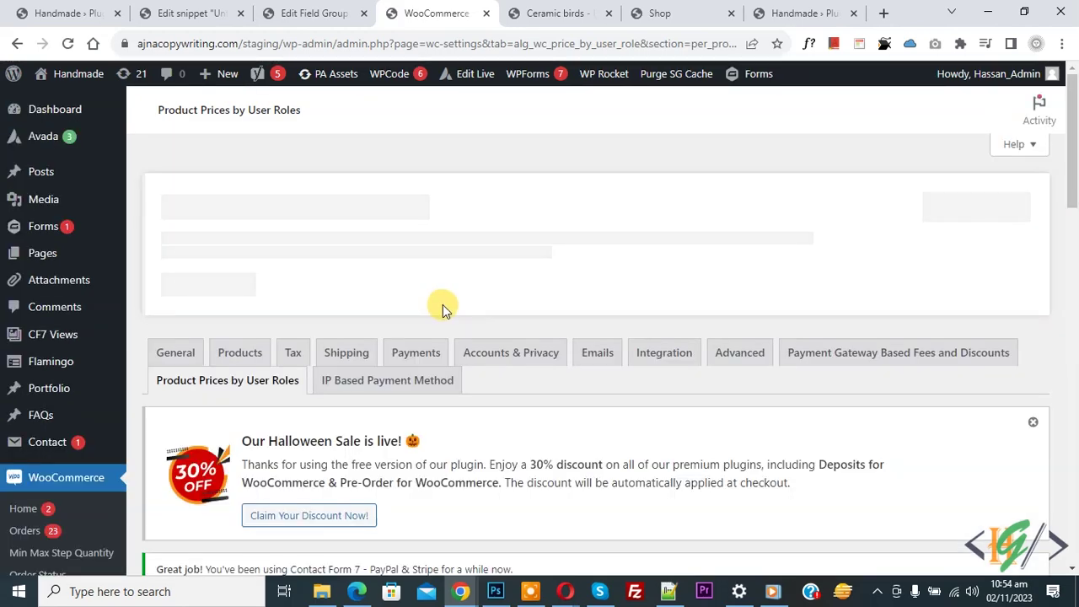
Open the Ceramic birds product editor in a new tab via the admin bar's Edit product link.
click(558, 12)
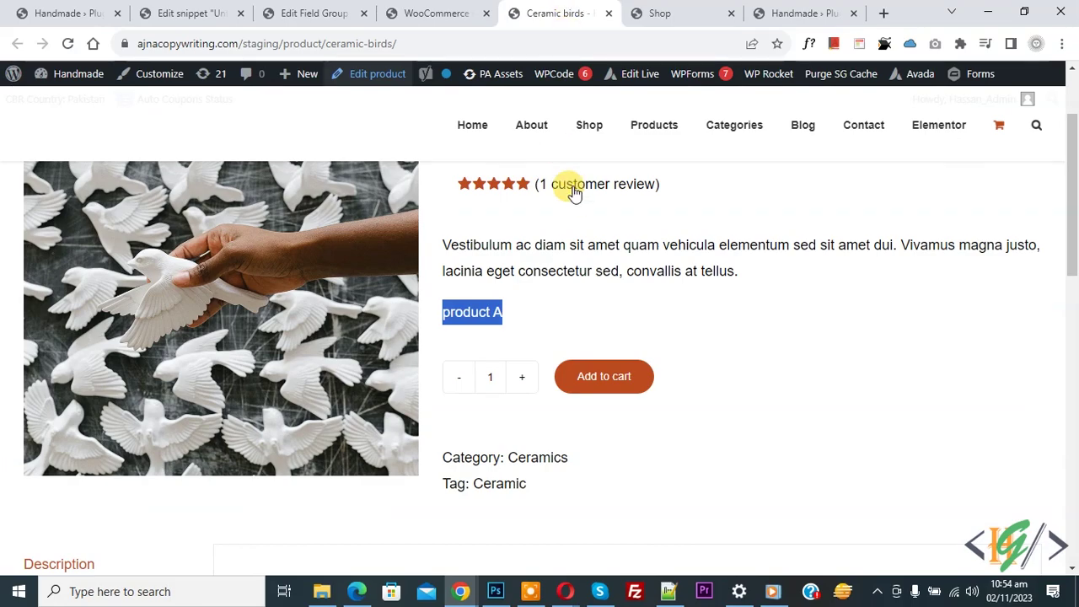
right_click(374, 76)
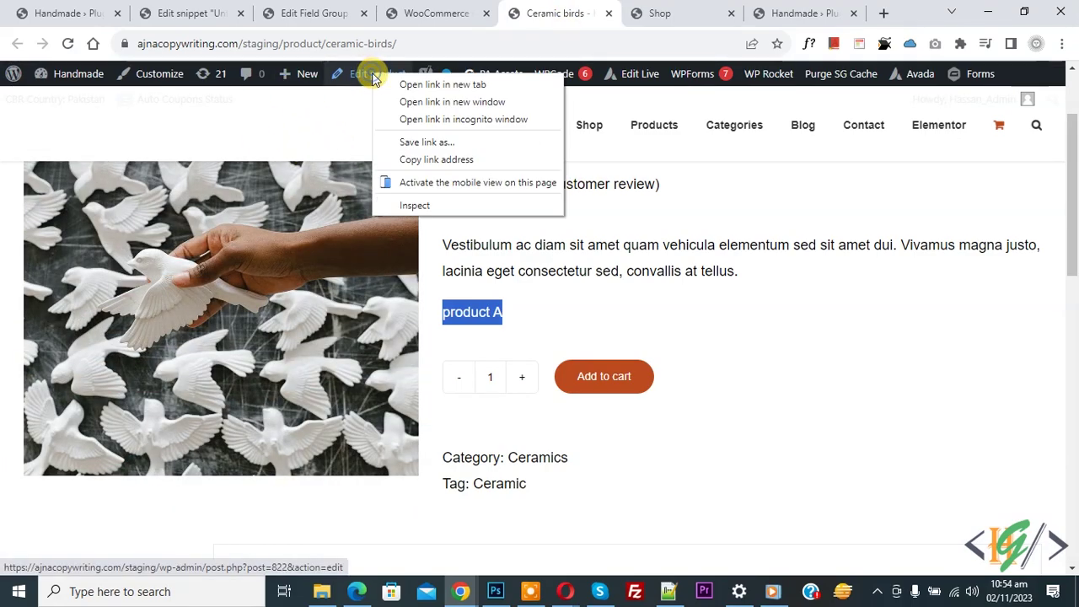
click(385, 88)
drag(602, 17, 489, 12)
scroll(387, 265, down, 10)
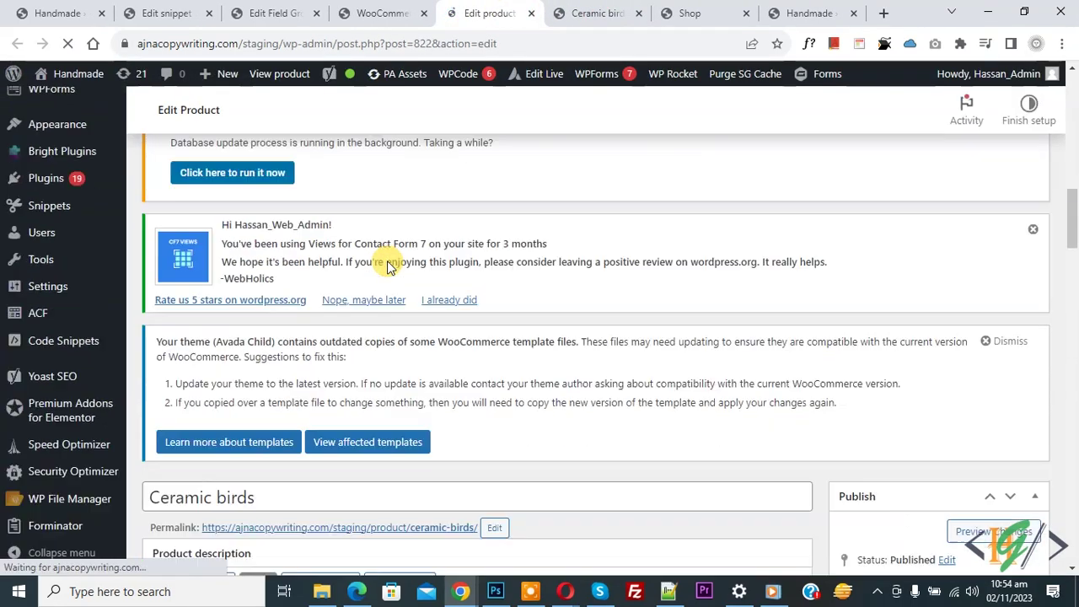
scroll(387, 261, down, 4)
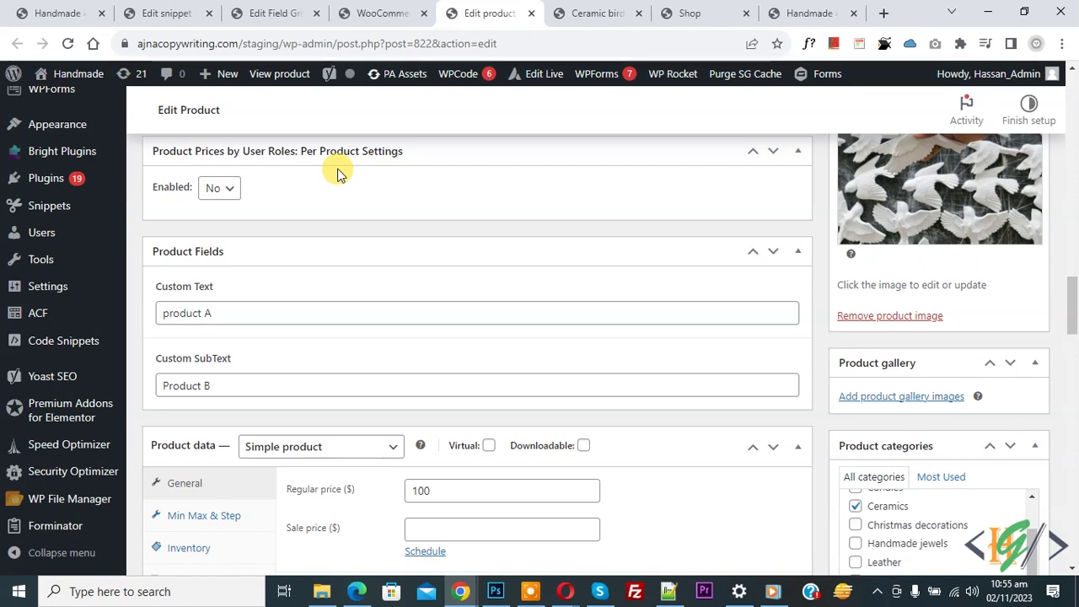
Enable Per Product Settings, set the Guest regular price to 150, and update the product.
click(216, 189)
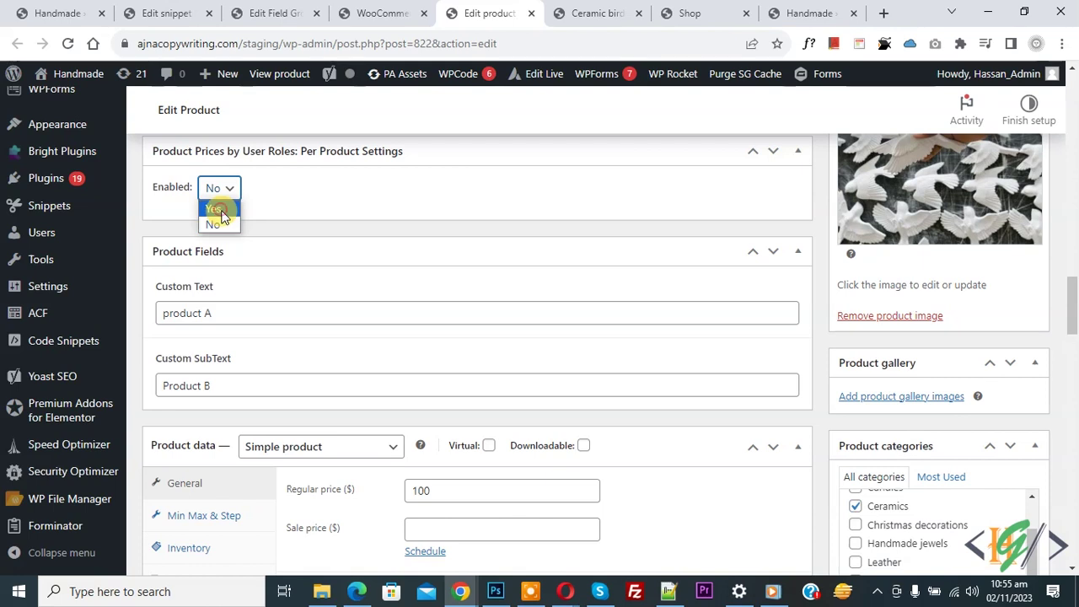
click(214, 209)
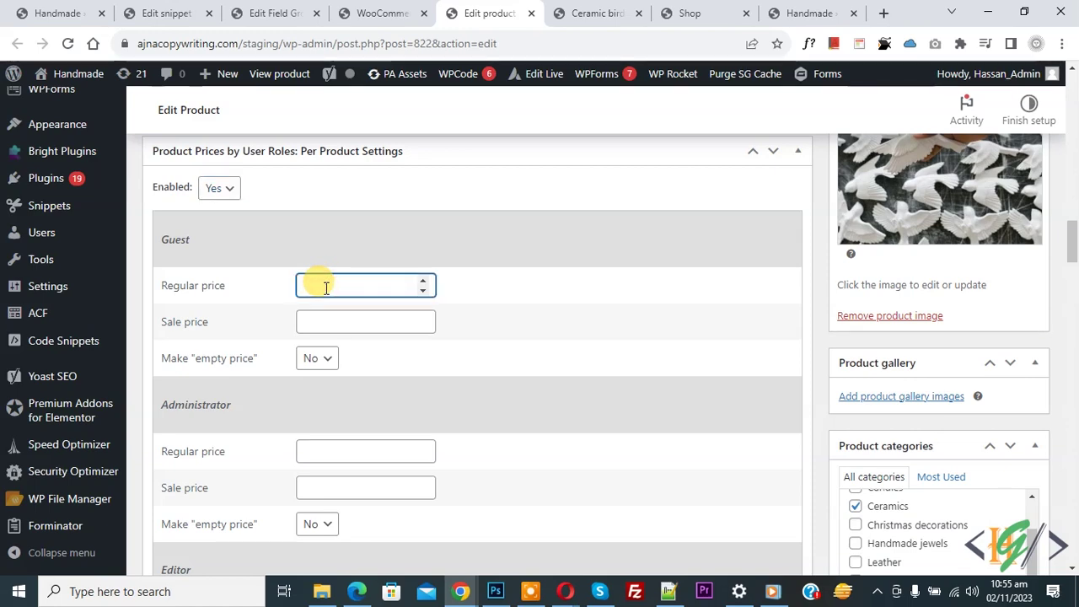
drag(1074, 246, 1074, 409)
scroll(419, 209, up, 2)
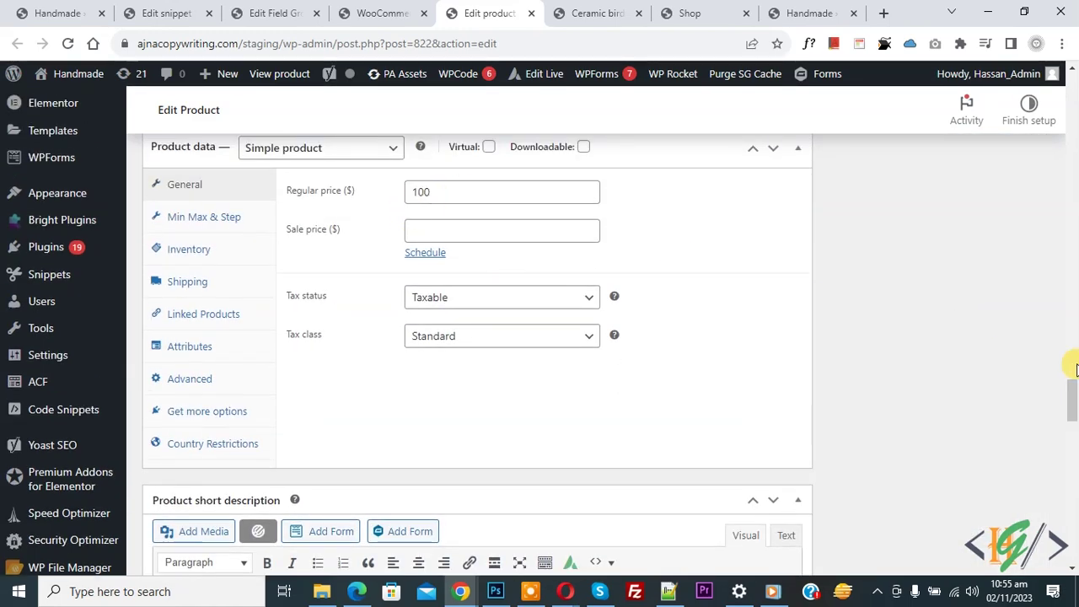
drag(1074, 404, 1070, 239)
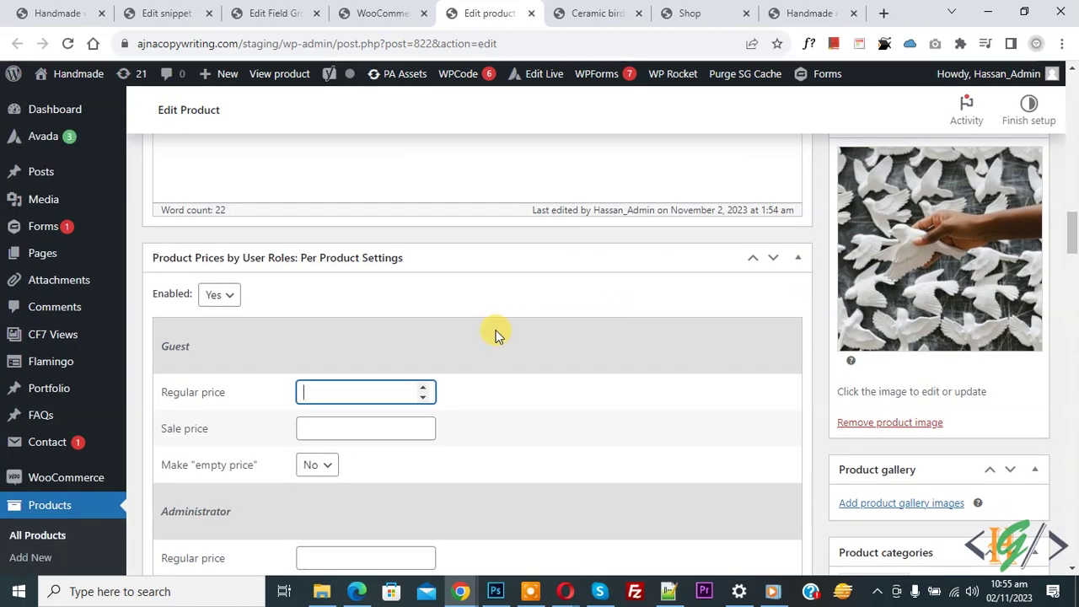
text(0)
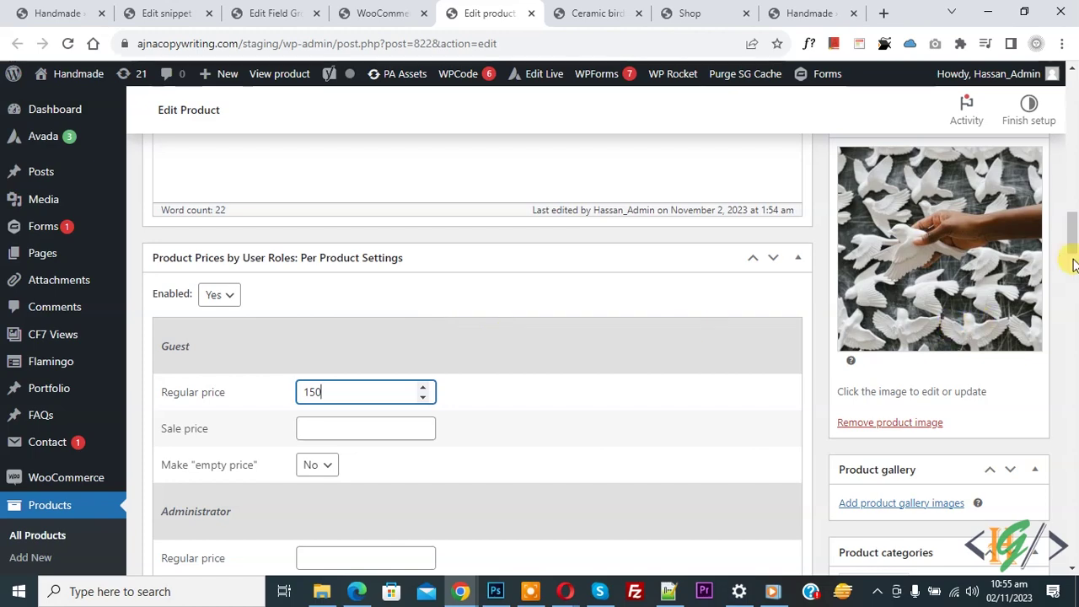
drag(1070, 247, 1069, 233)
click(1012, 304)
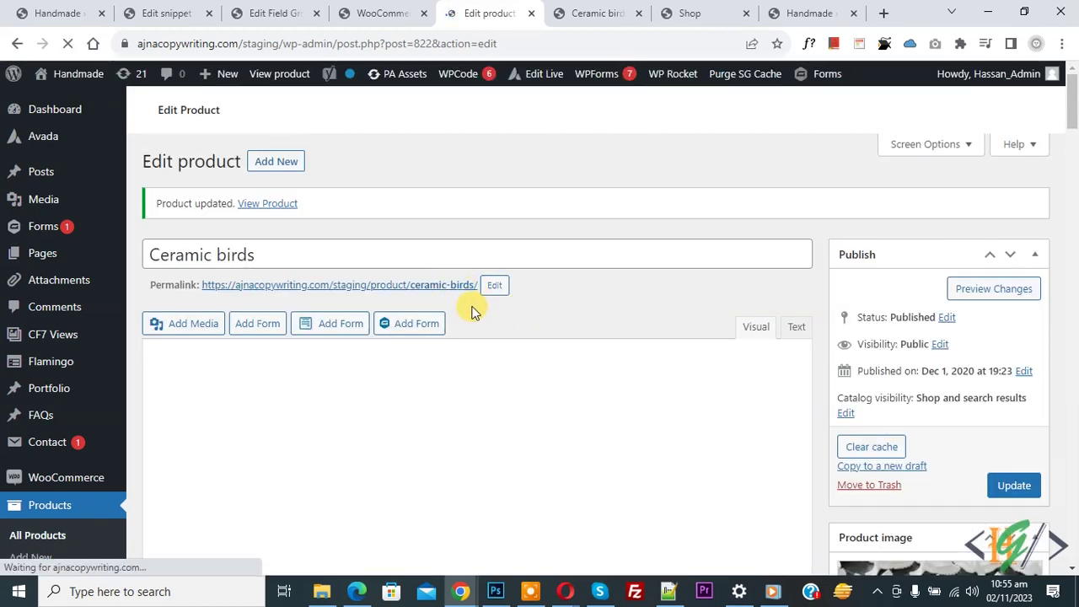
Reload the Ceramic birds storefront page and copy its URL.
click(580, 11)
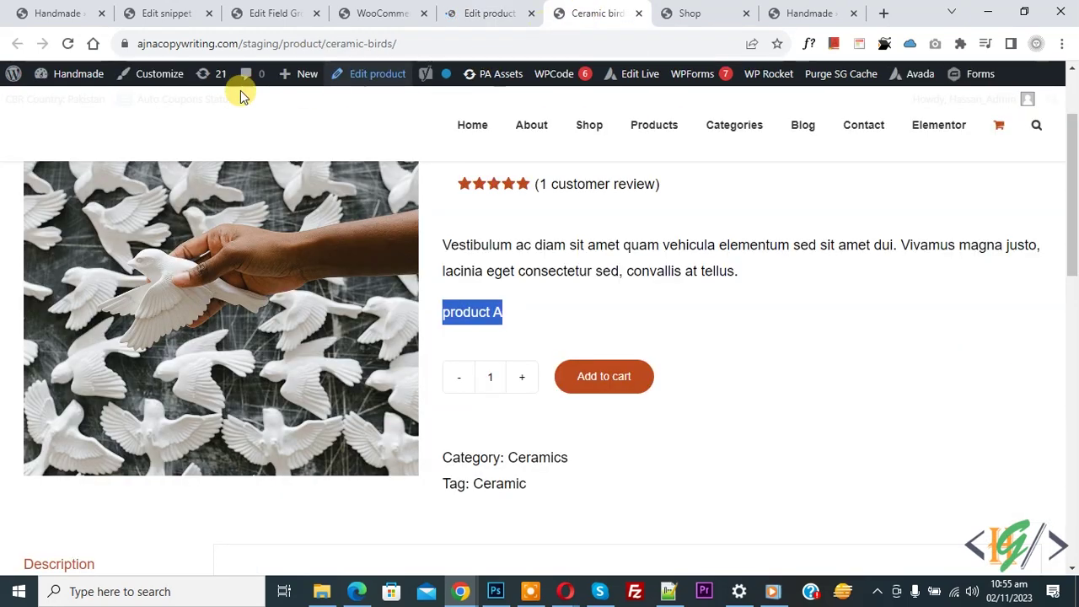
click(69, 44)
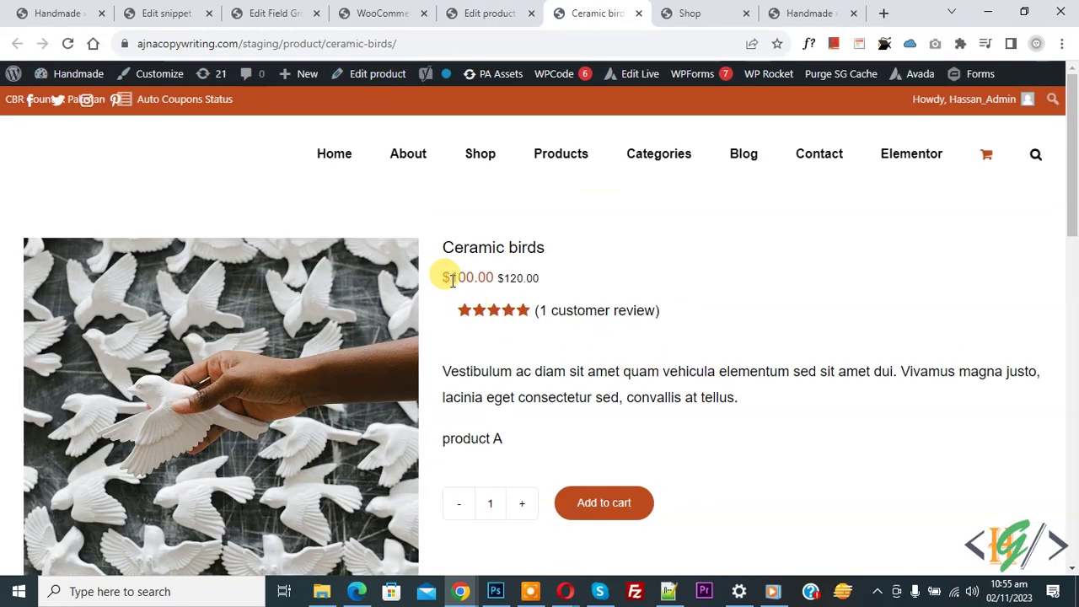
click(445, 43)
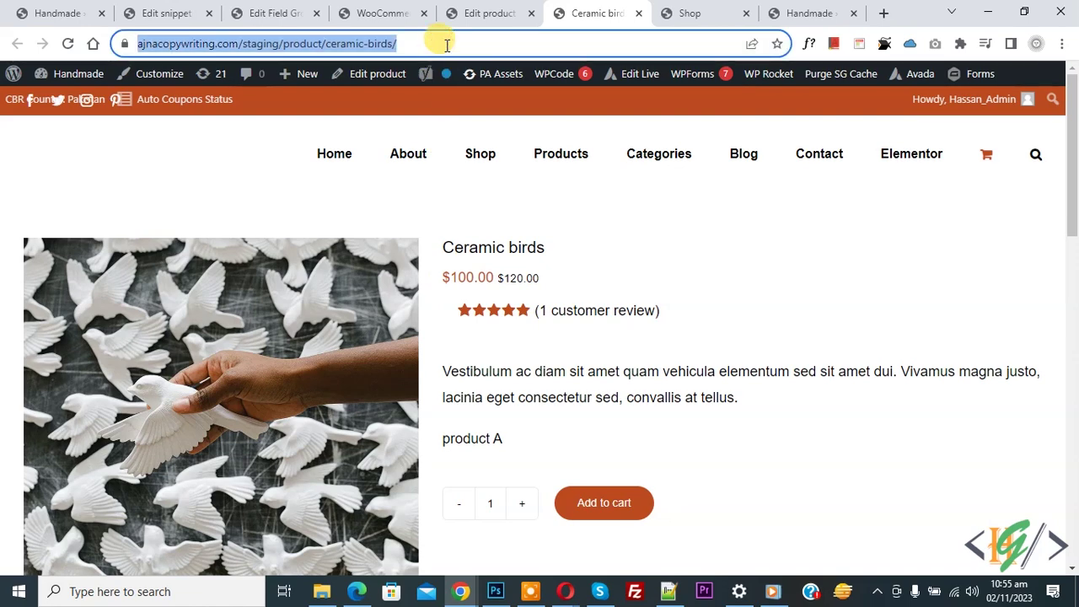
key(ctrl+c)
Check the $150.00 guest price in an Incognito window, then return to the product edit tab.
key(ctrl+shift+n)
key(ctrl+v)
key(Return)
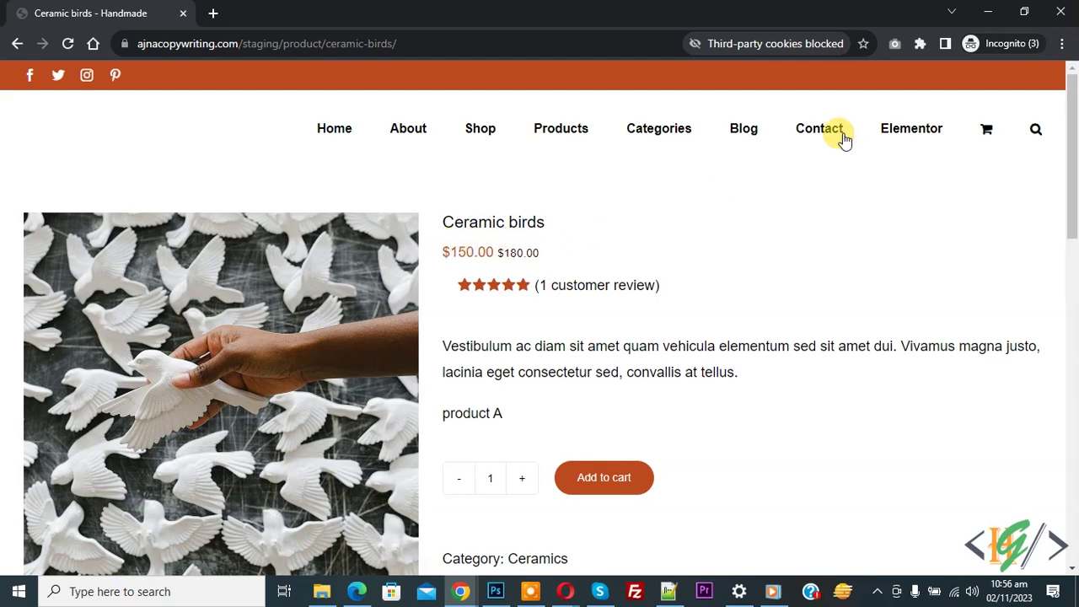
click(1062, 12)
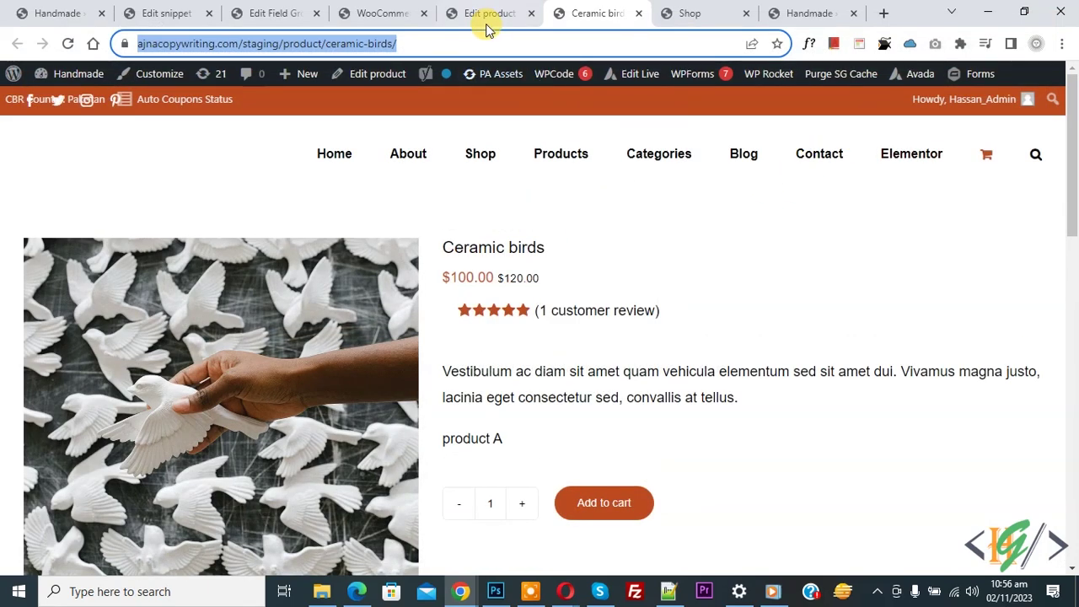
click(489, 14)
scroll(477, 222, down, 15)
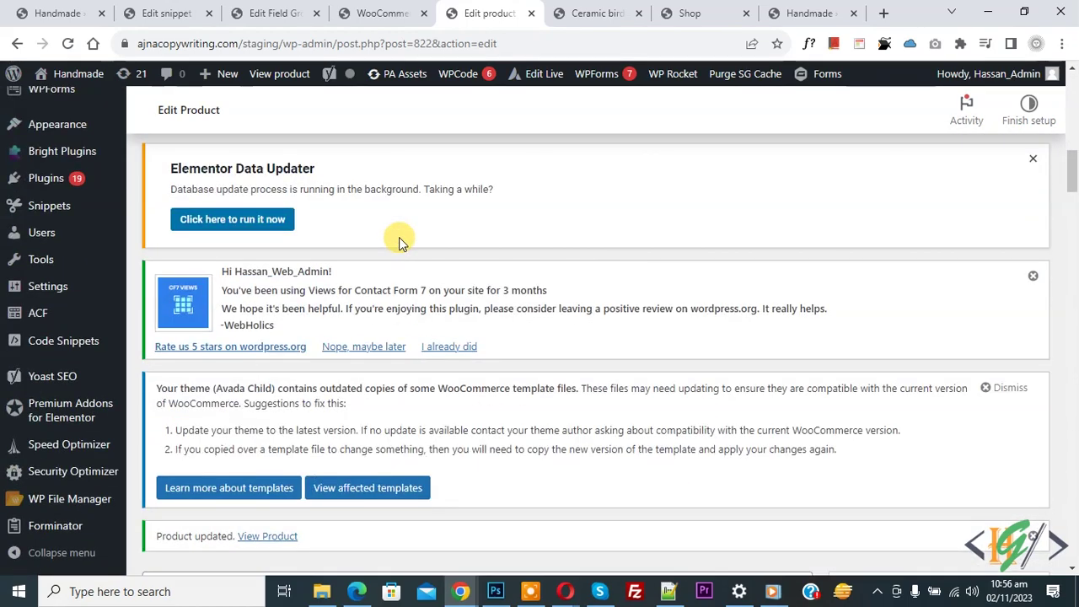
scroll(398, 236, down, 2)
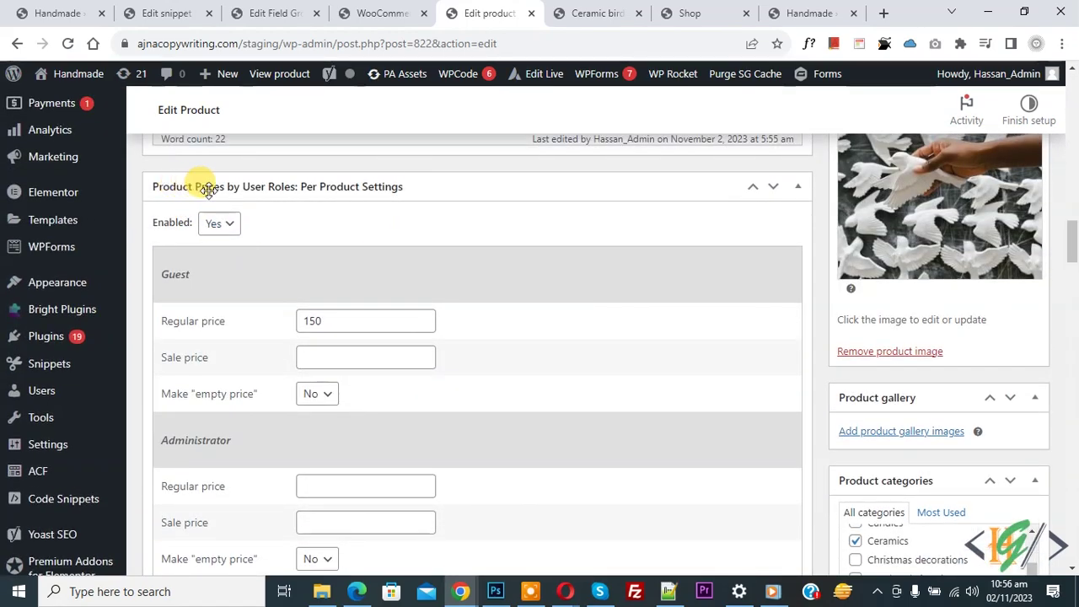
scroll(404, 205, down, 1)
scroll(405, 202, down, 3)
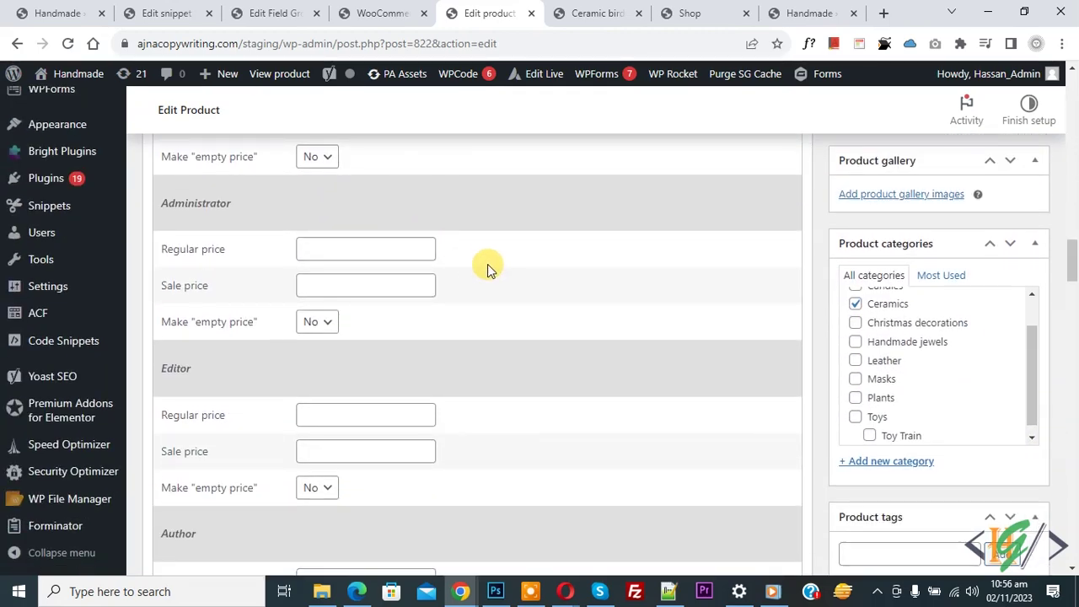